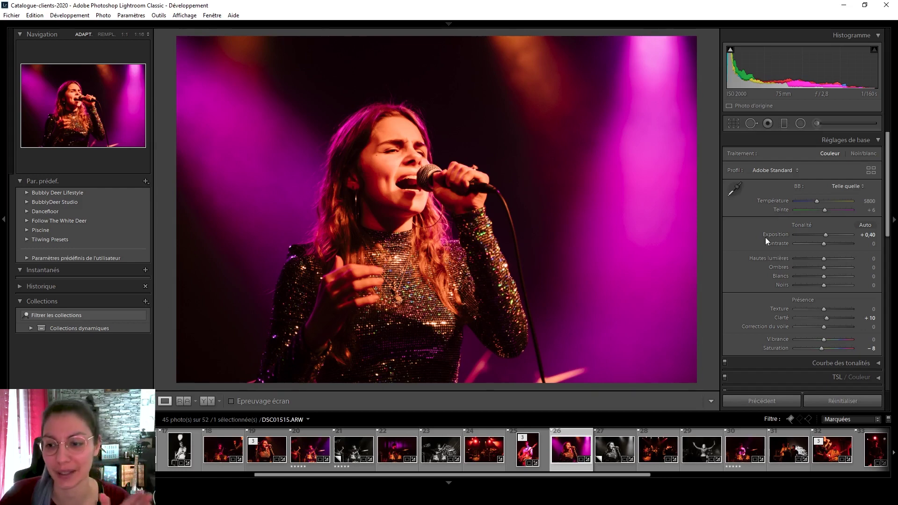
Step: Scroll the right-hand panels to the Detail panel showing sharpening 40 and noise reduction 25/25
scroll(771, 199, down, 10)
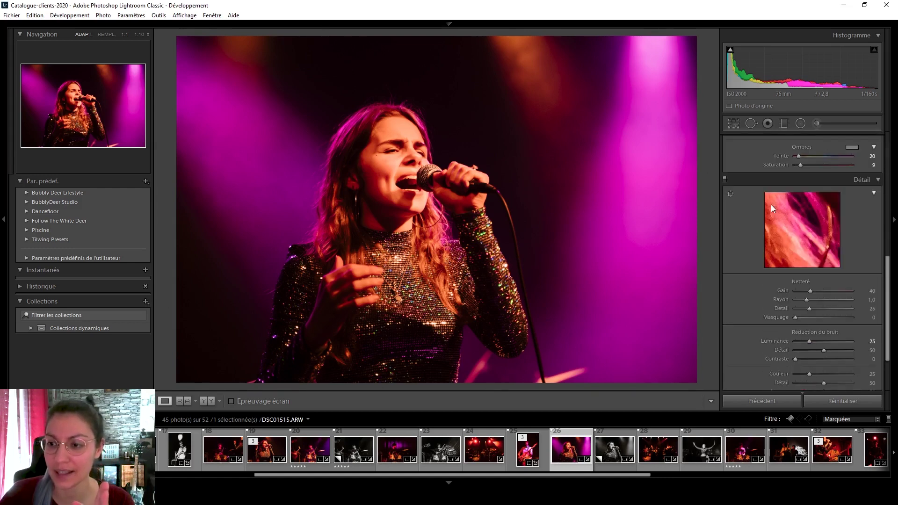
scroll(771, 204, down, 2)
scroll(771, 211, up, 4)
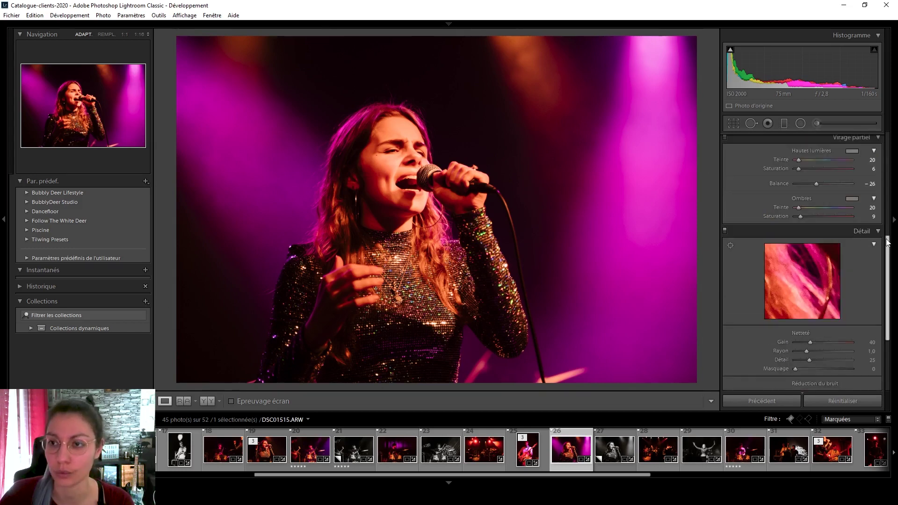
drag(893, 258, 888, 298)
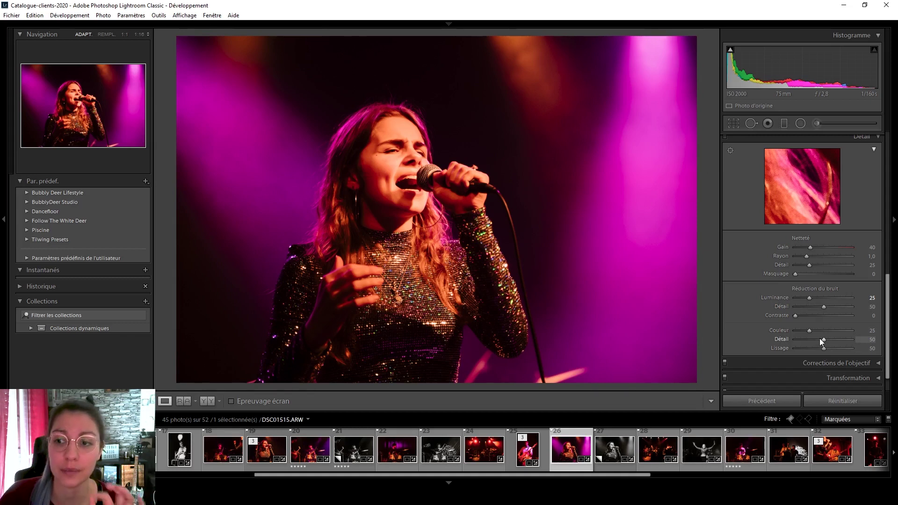
Step: Switch off sharpening and noise reduction, zoom to 1:1, and show the exposure info overlay
click(726, 138)
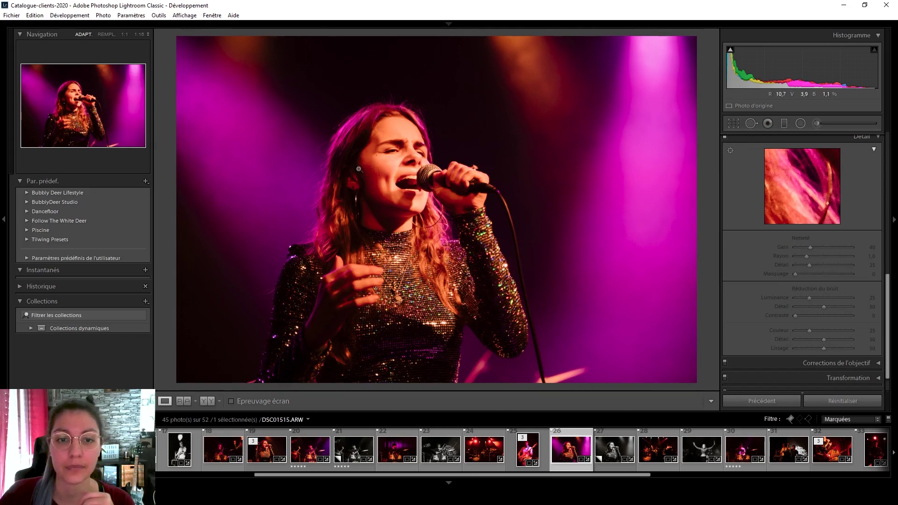
click(568, 121)
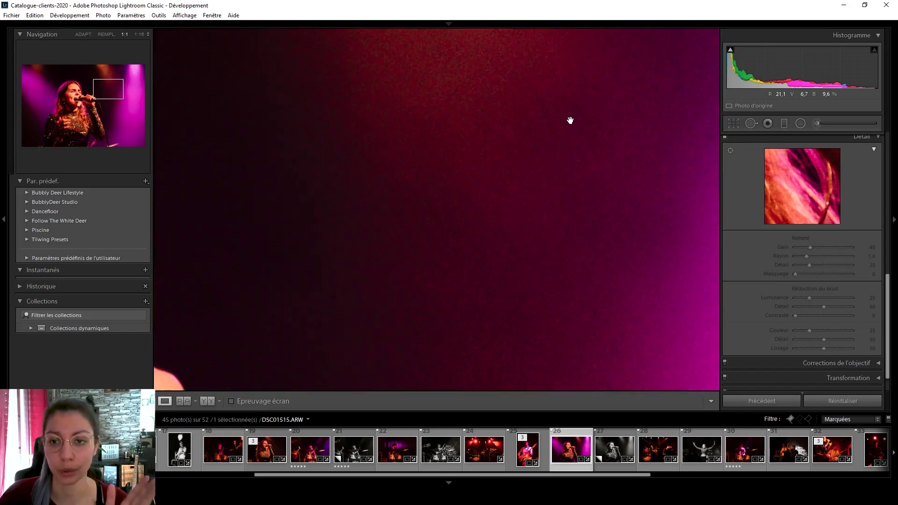
drag(501, 166, 443, 178)
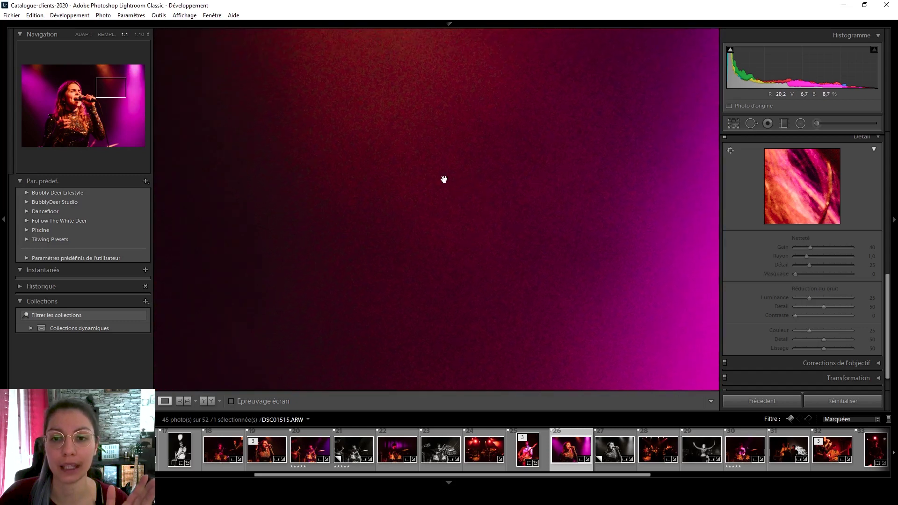
key(i)
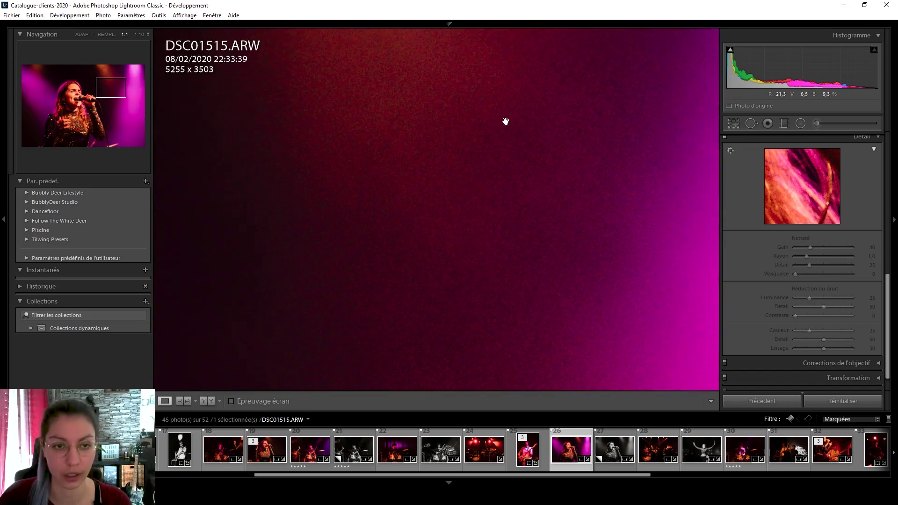
key(i)
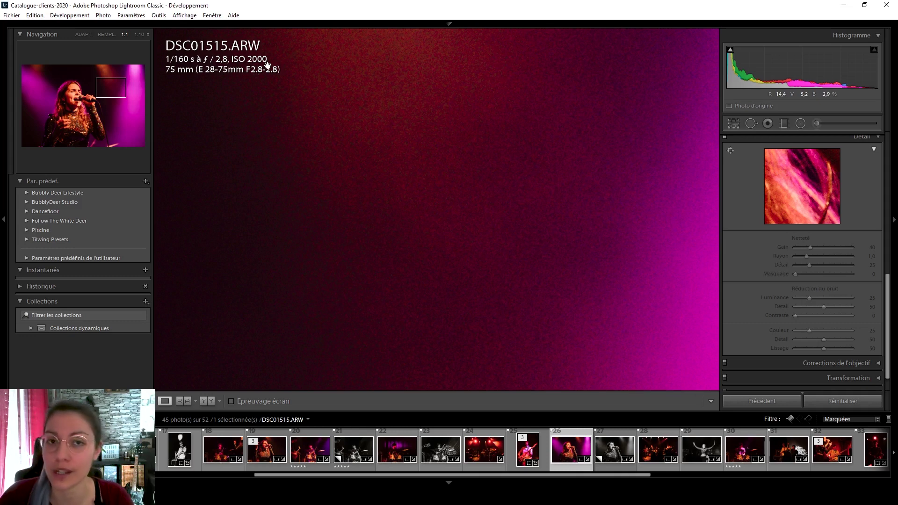
Step: Pan the 1:1 view between the singer's mouth, microphone, eyes and the magenta background
drag(595, 248, 385, 243)
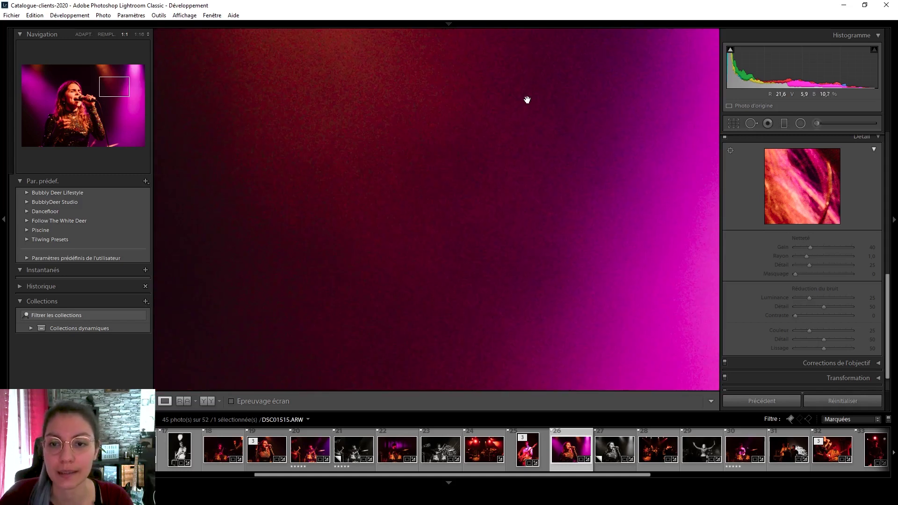
drag(446, 244, 622, 154)
drag(234, 281, 607, 163)
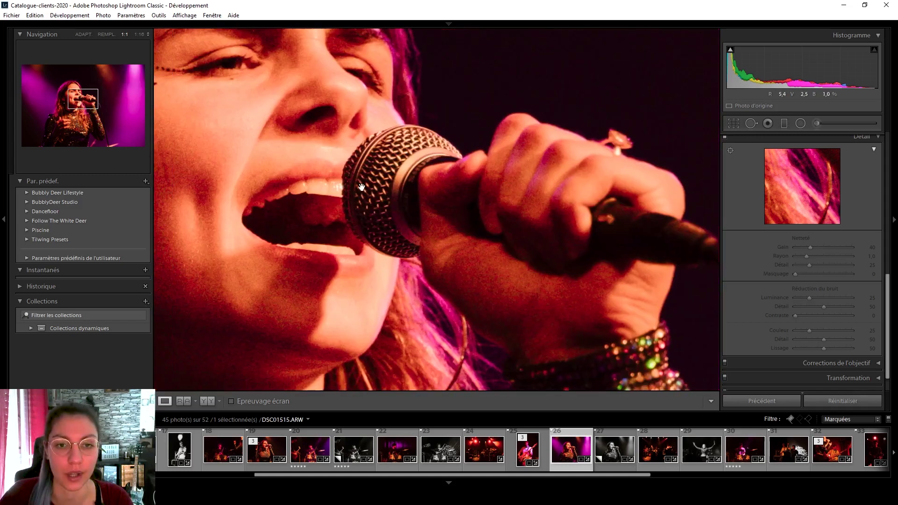
drag(361, 187, 523, 182)
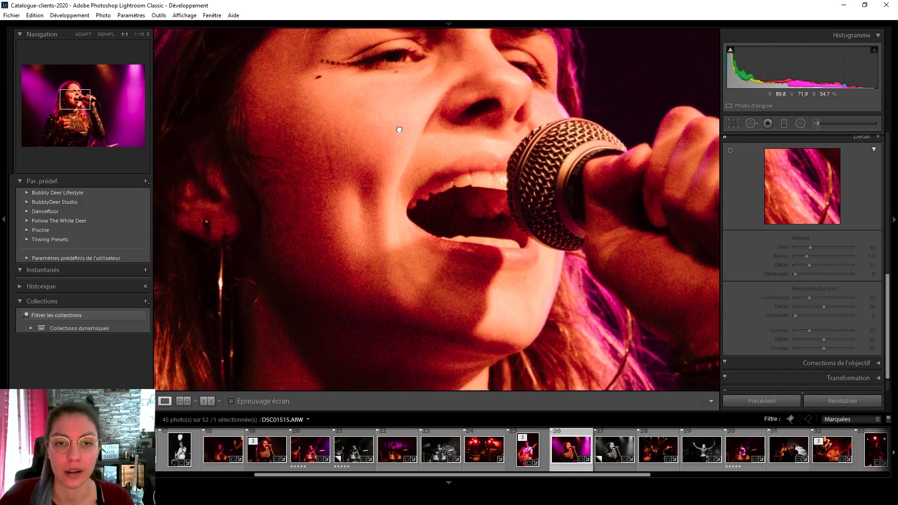
drag(399, 130, 320, 220)
mouse_move(571, 201)
mouse_down()
mouse_move(327, 257)
mouse_move(541, 195)
mouse_up()
mouse_move(303, 263)
mouse_down()
mouse_move(387, 158)
mouse_move(511, 132)
mouse_up()
drag(297, 242, 547, 132)
drag(322, 195, 350, 158)
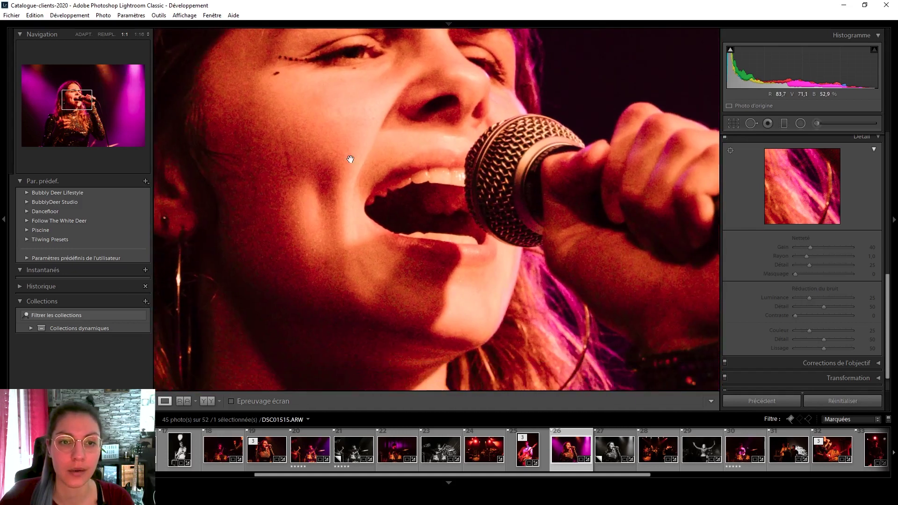
mouse_move(317, 206)
mouse_down()
mouse_move(345, 234)
mouse_move(400, 257)
mouse_up()
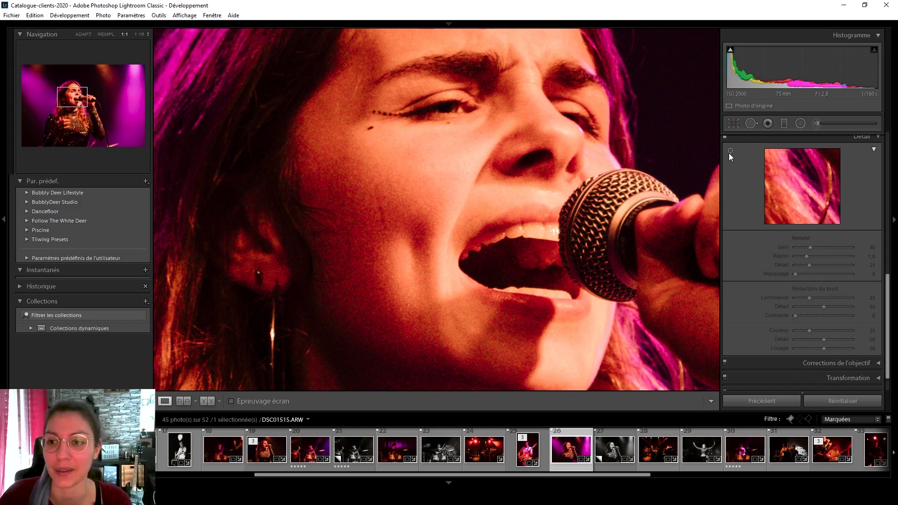
Step: Turn sharpening and noise reduction back on and view the whole photo
drag(888, 286, 889, 278)
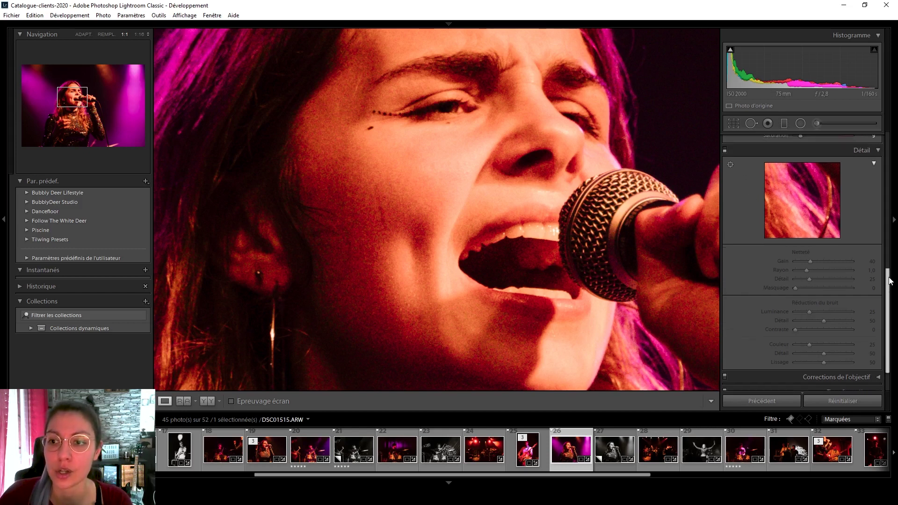
click(725, 154)
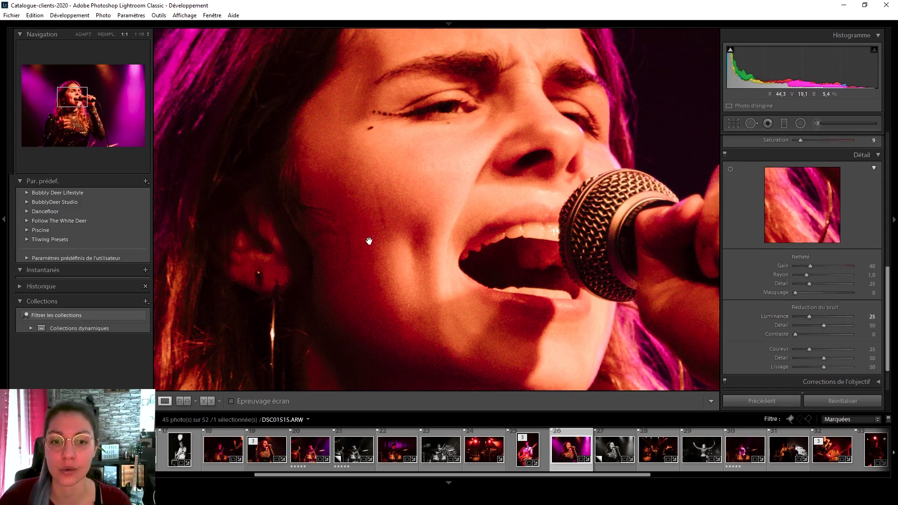
click(464, 296)
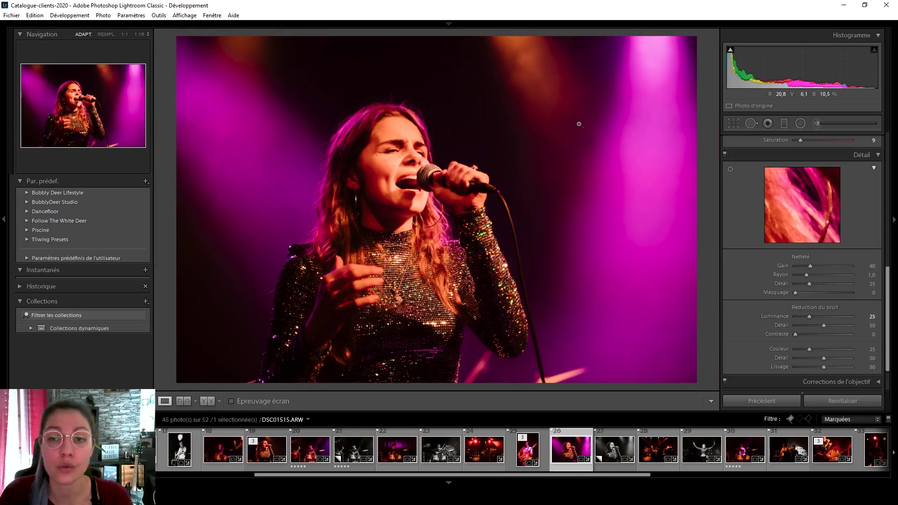
Step: Zoom back to 1:1 and pan the view onto the singer's face
click(591, 117)
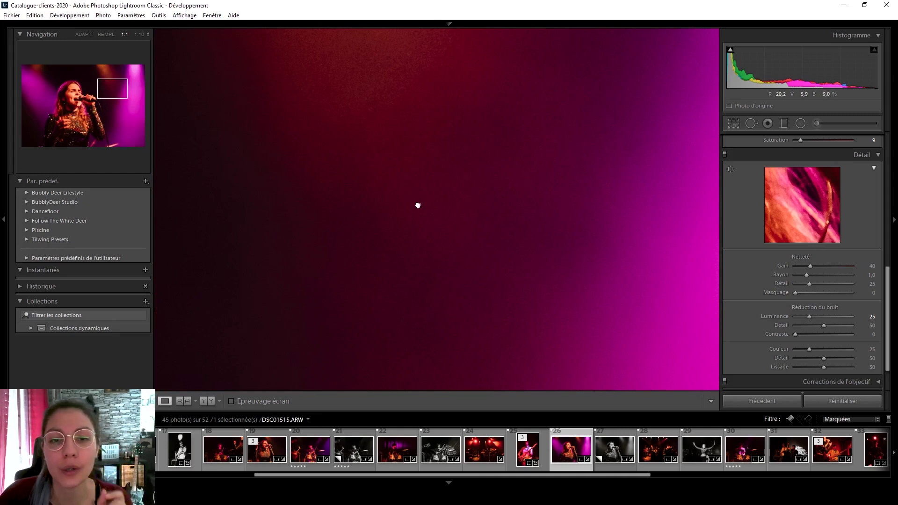
drag(417, 203, 621, 135)
click(621, 134)
click(444, 169)
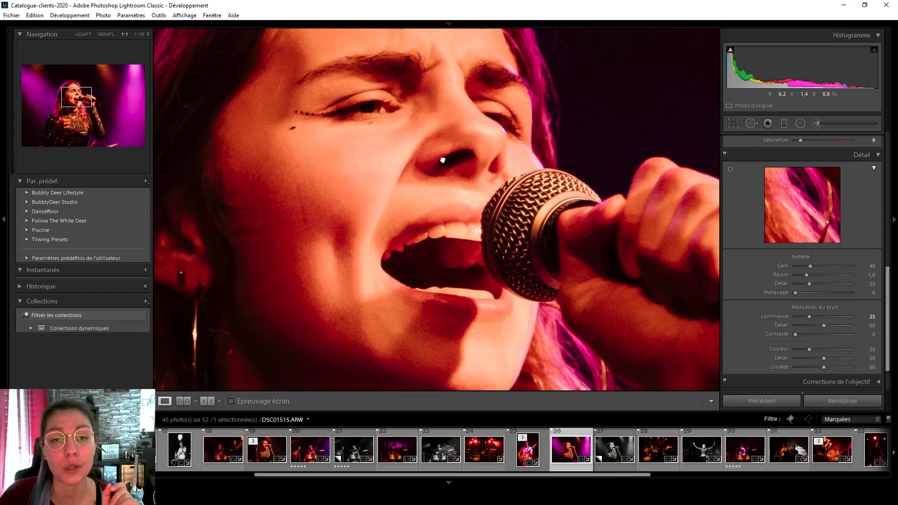
drag(445, 170, 445, 126)
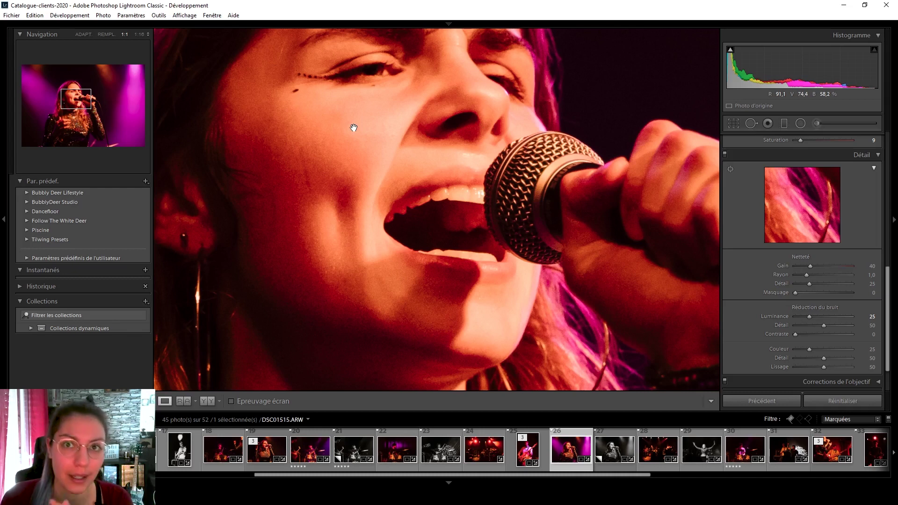
mouse_move(413, 145)
mouse_down()
mouse_move(487, 185)
mouse_move(485, 168)
mouse_up()
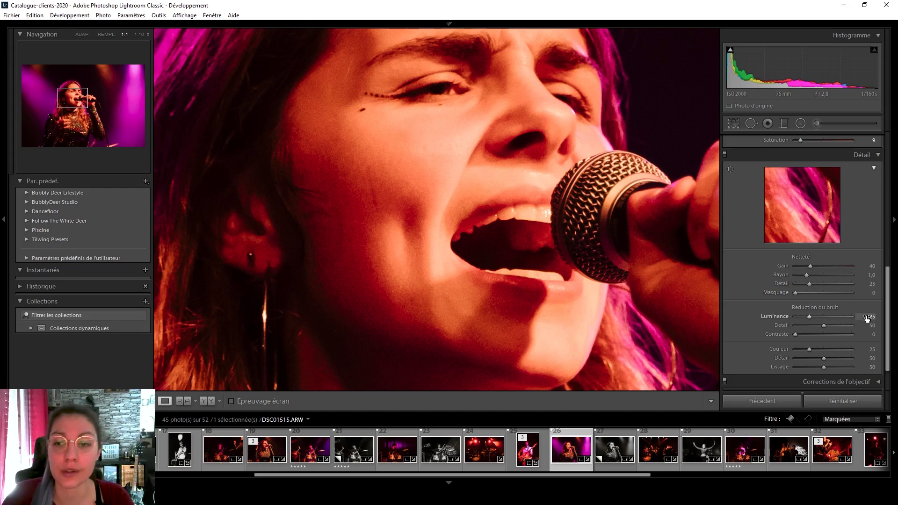
Step: Reset luminance noise reduction and raise it to 58, checking the grain on the face
double_click(808, 318)
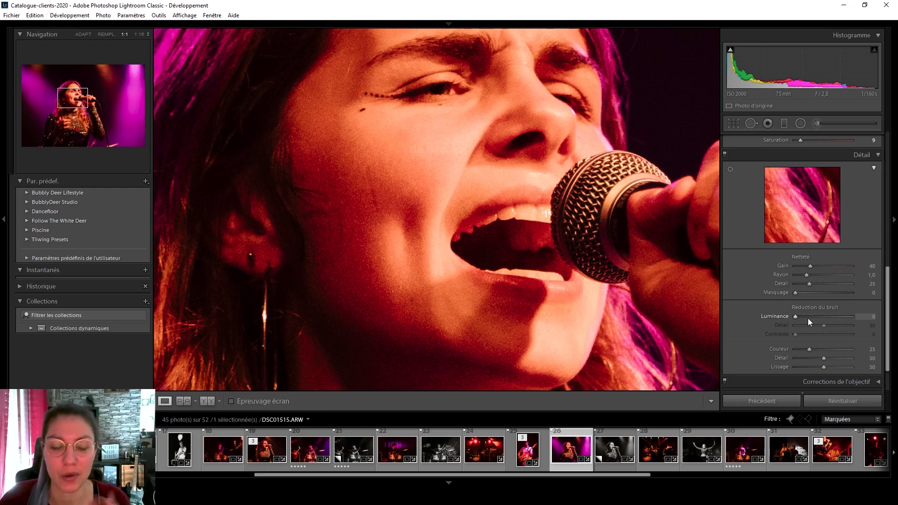
click(807, 318)
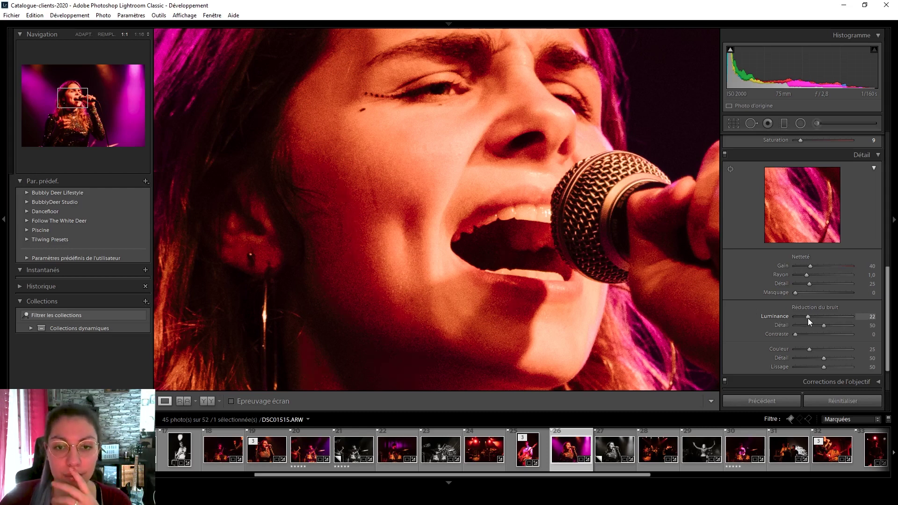
drag(807, 317, 828, 316)
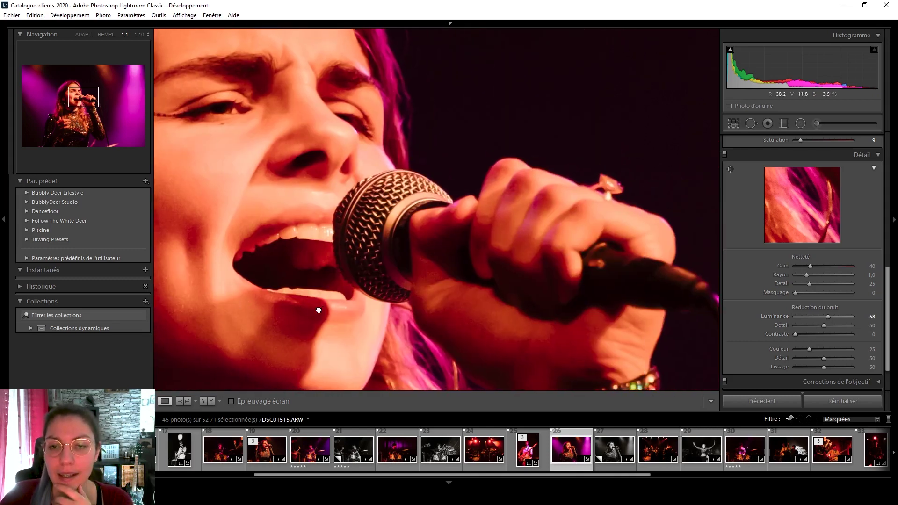
drag(472, 306, 340, 287)
mouse_move(404, 256)
mouse_down()
mouse_move(473, 300)
mouse_move(524, 251)
mouse_up()
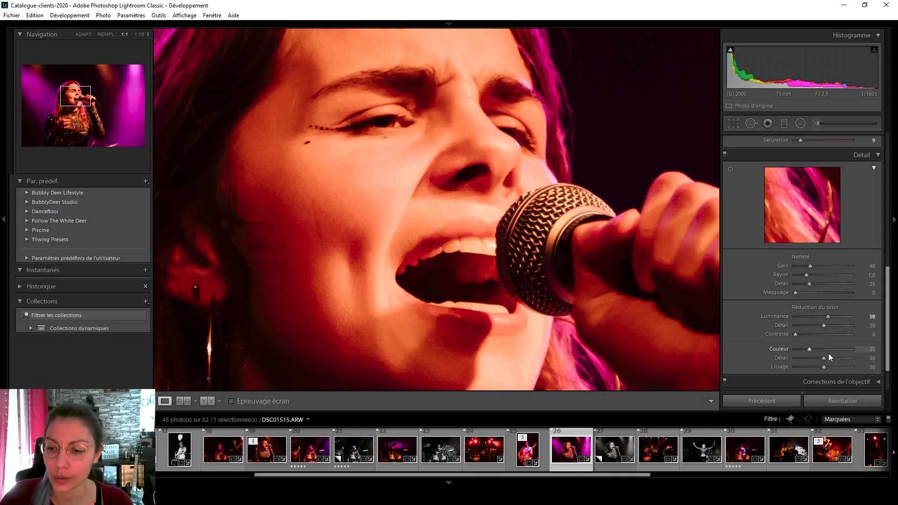
Step: Try noise-reduction detail at 76, reset it to 50, and return luminance to about 25
click(837, 326)
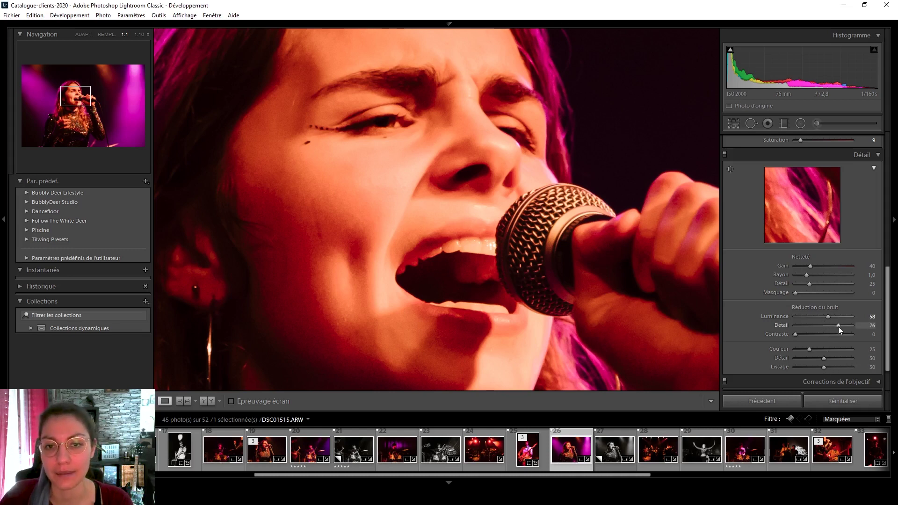
double_click(838, 327)
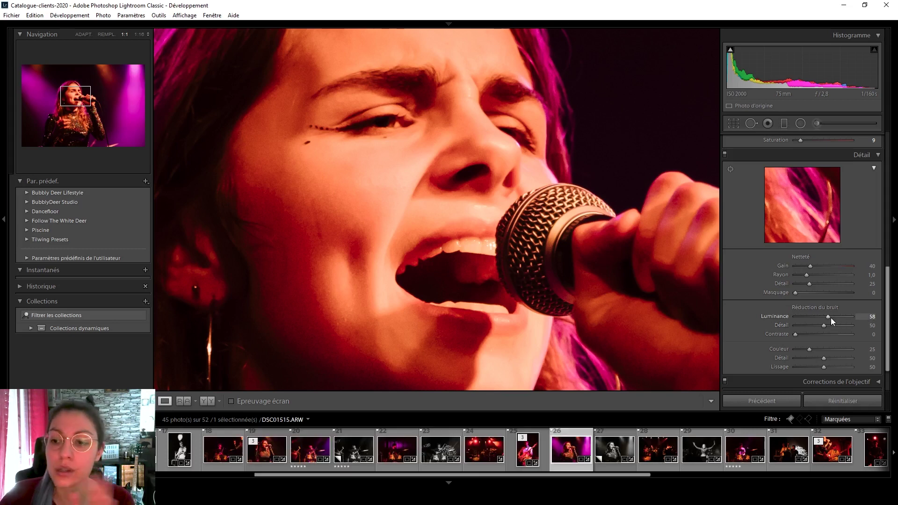
double_click(829, 318)
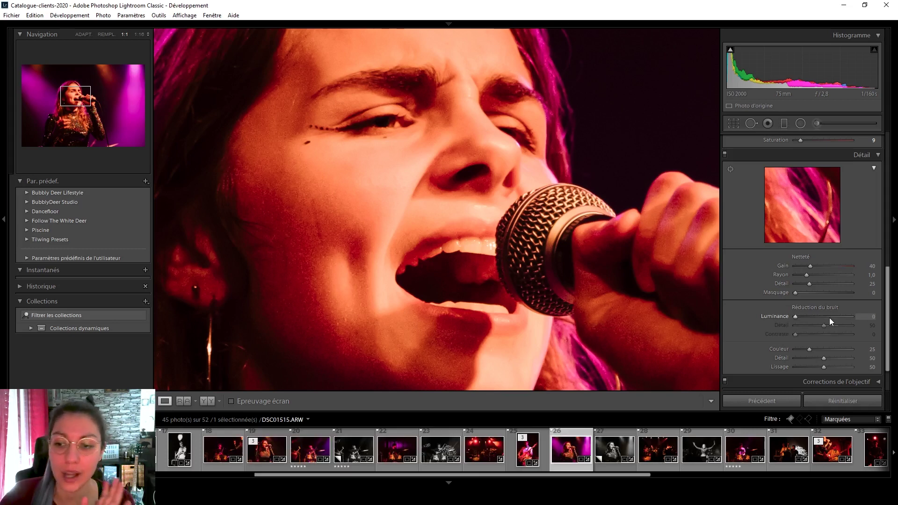
click(804, 317)
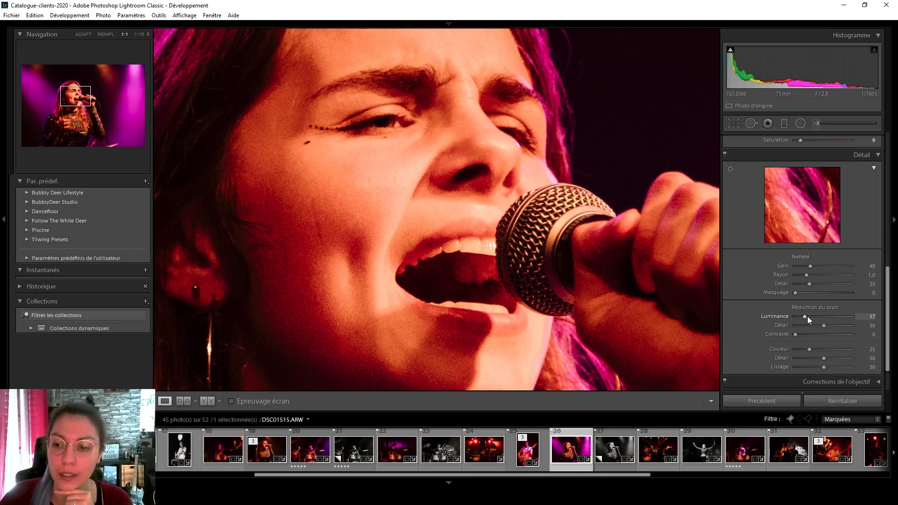
drag(807, 318, 810, 319)
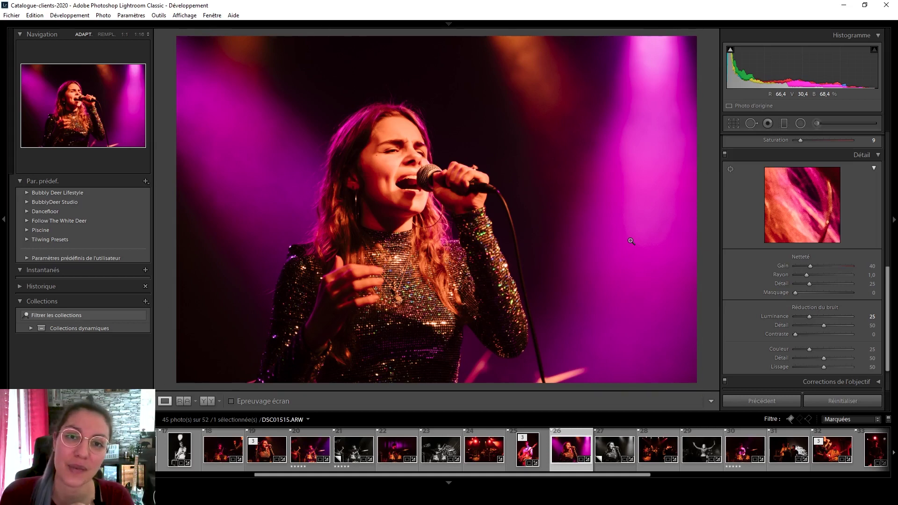
key(z)
drag(808, 317, 811, 319)
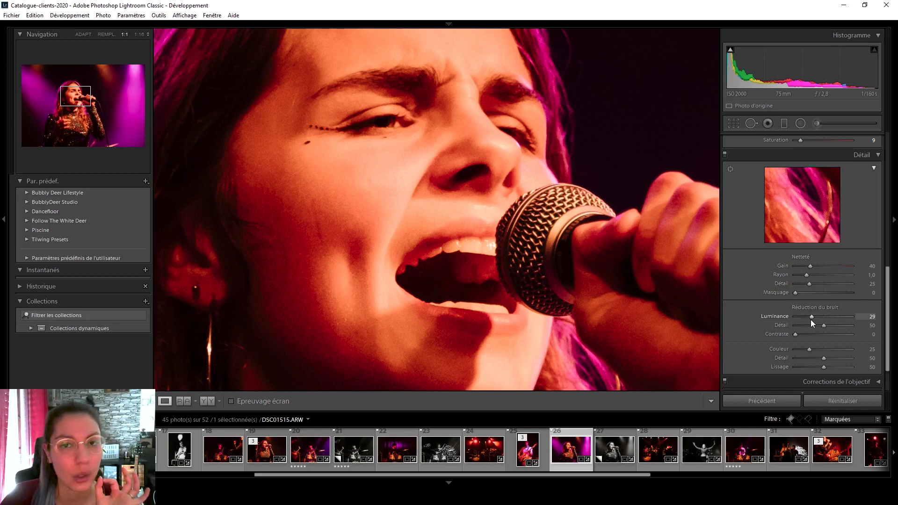
drag(811, 322, 809, 323)
click(631, 240)
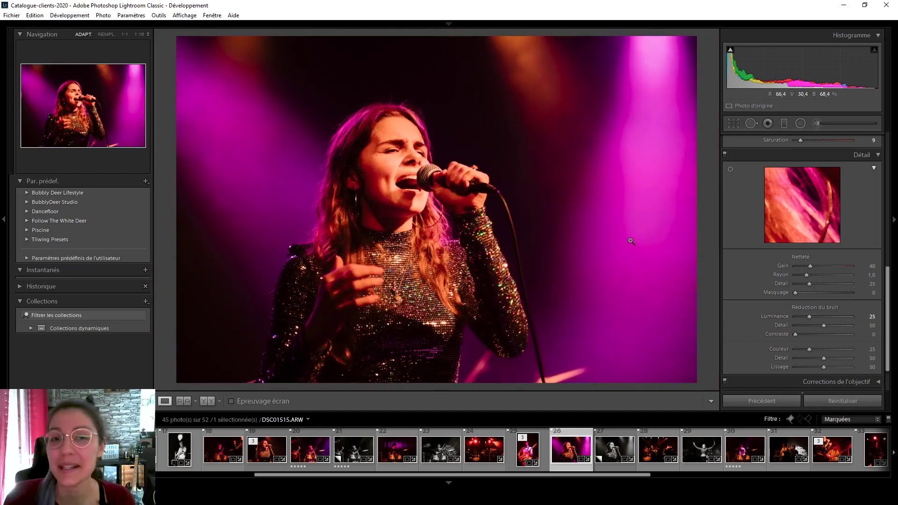